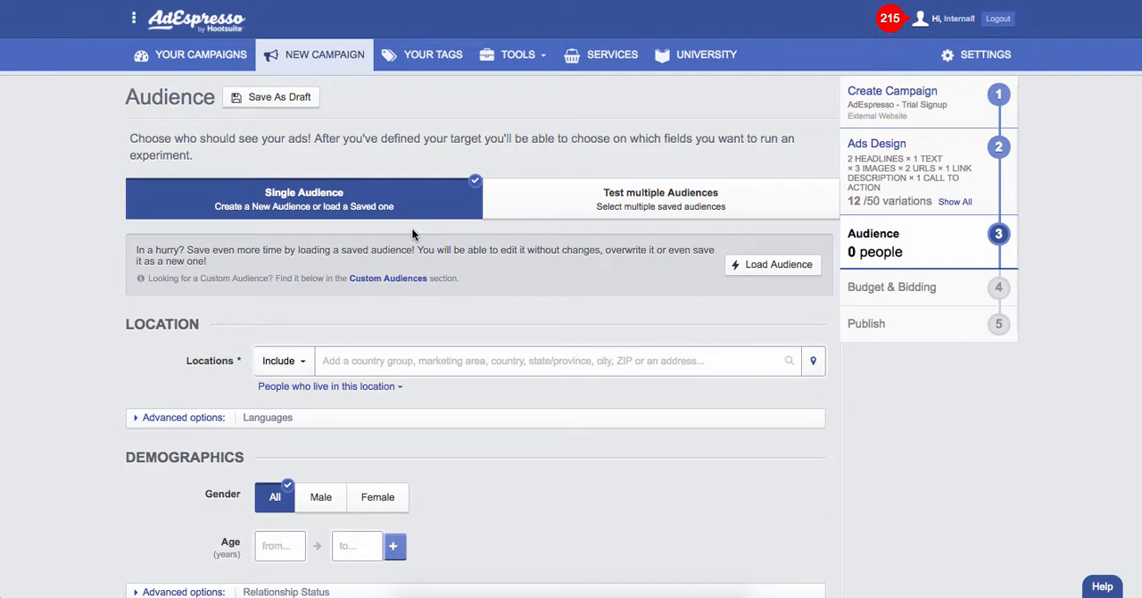
Add United States and Canada (the country) as included locations for the single audience
scroll(411, 234, down, 1)
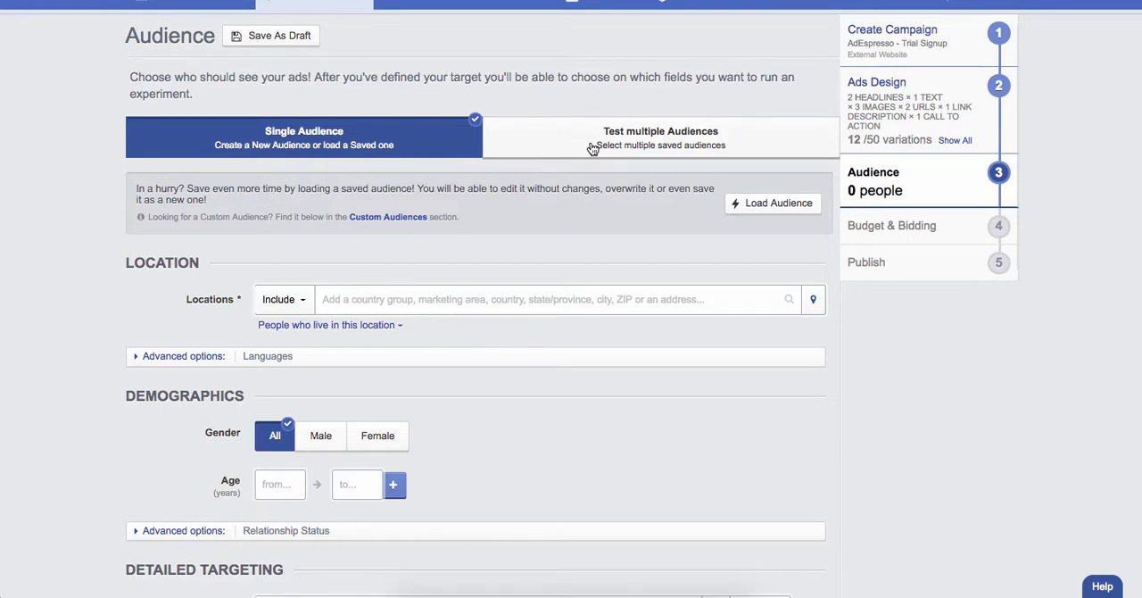
scroll(500, 286, down, 2)
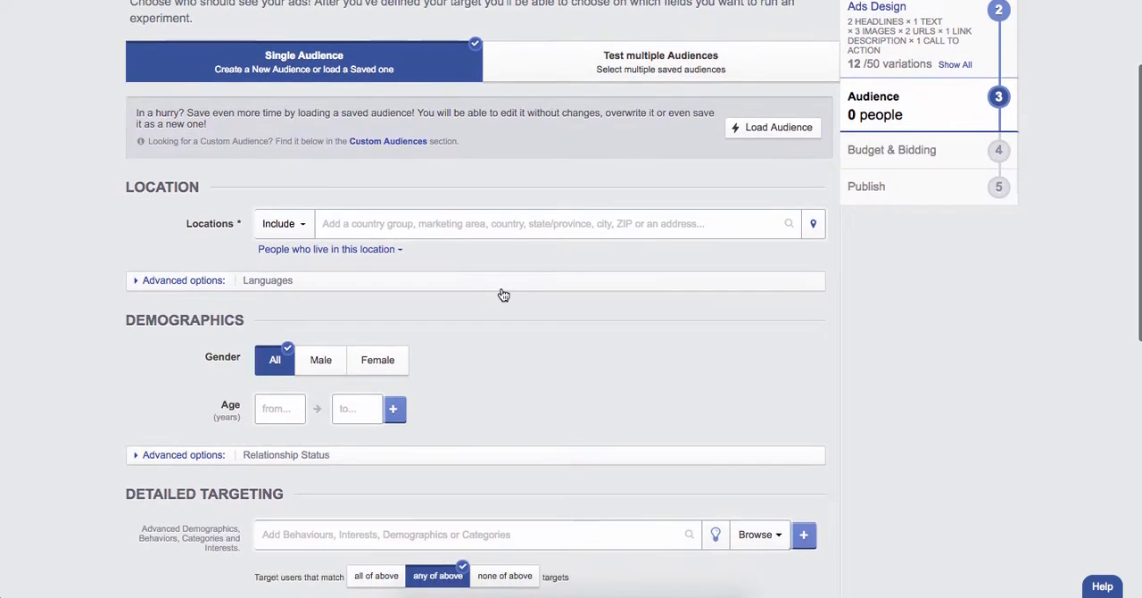
click(424, 224)
click(424, 224)
text(united s)
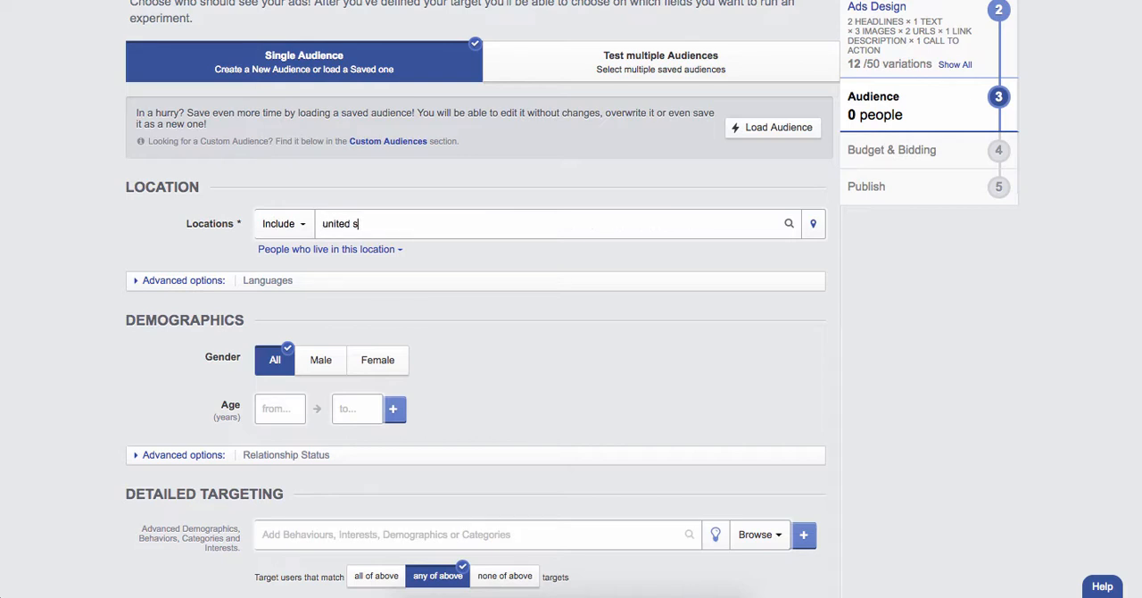
text(tates)
click(400, 252)
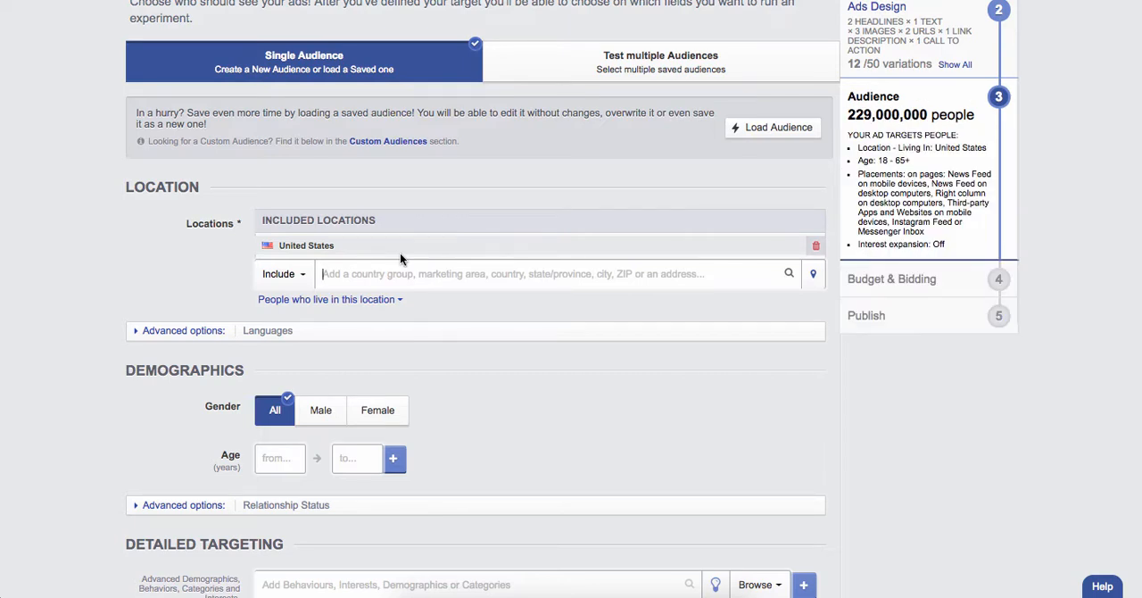
text(canada)
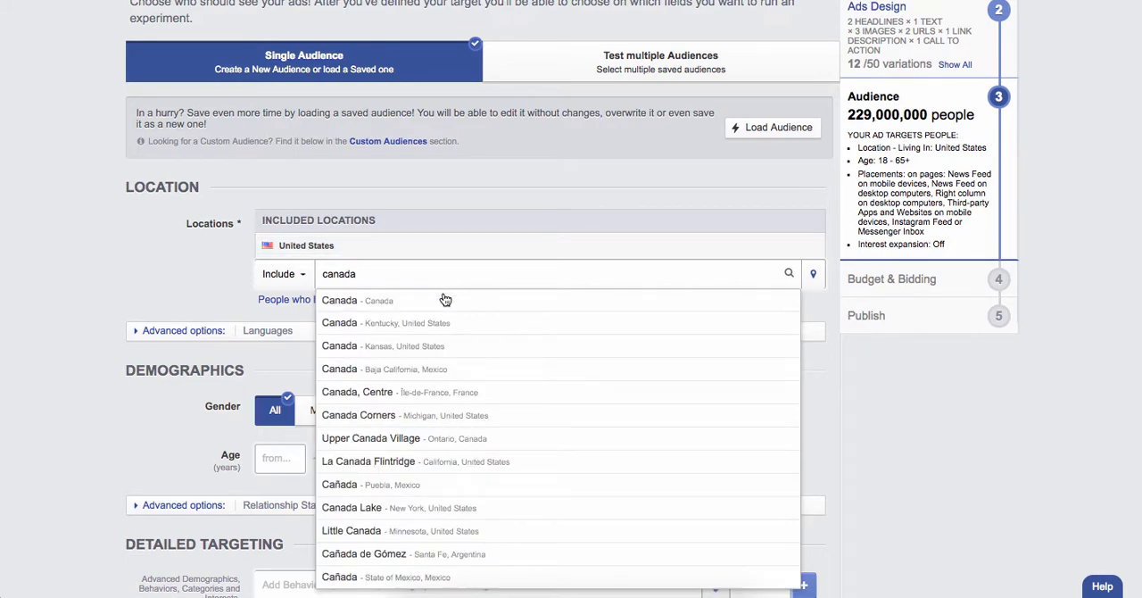
click(423, 304)
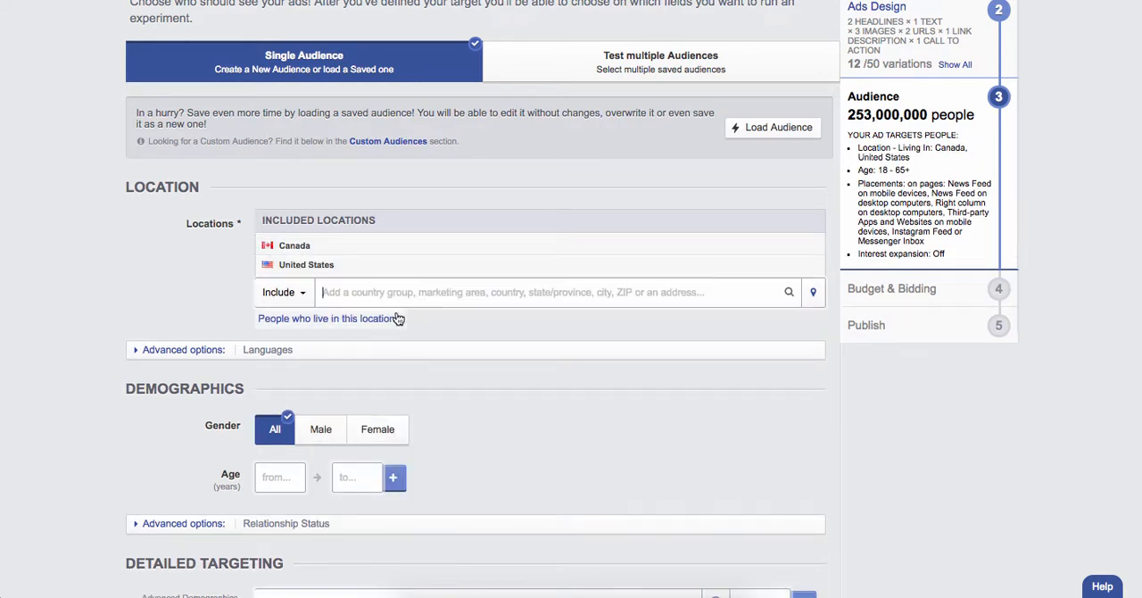
Exclude the state of New York, United States, from the audience locations and review the choices for people's relation to the location
click(294, 294)
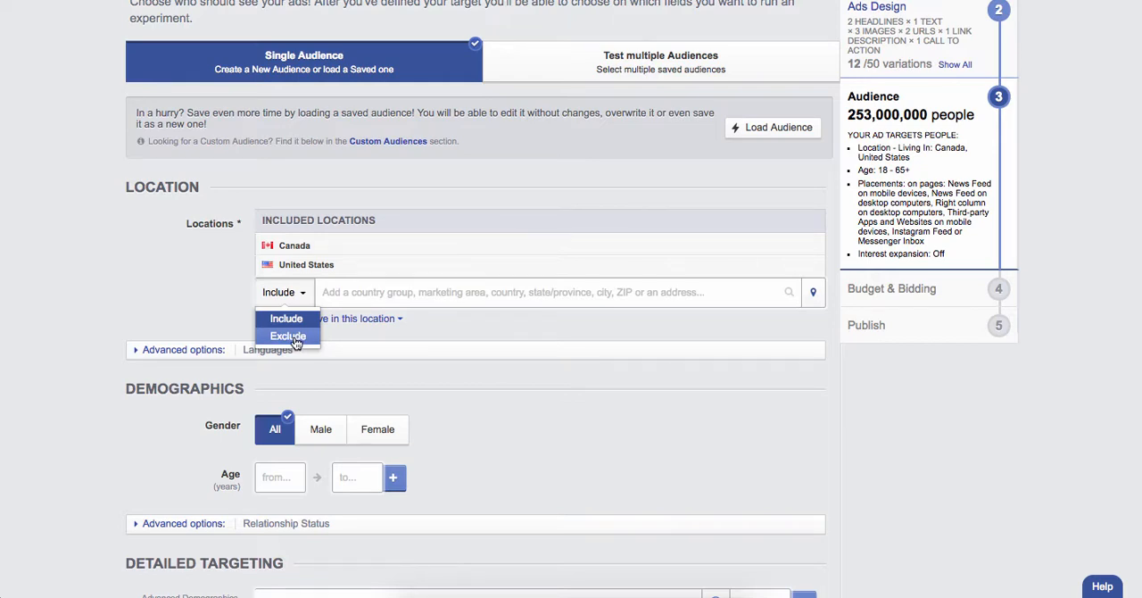
click(297, 336)
text(new york)
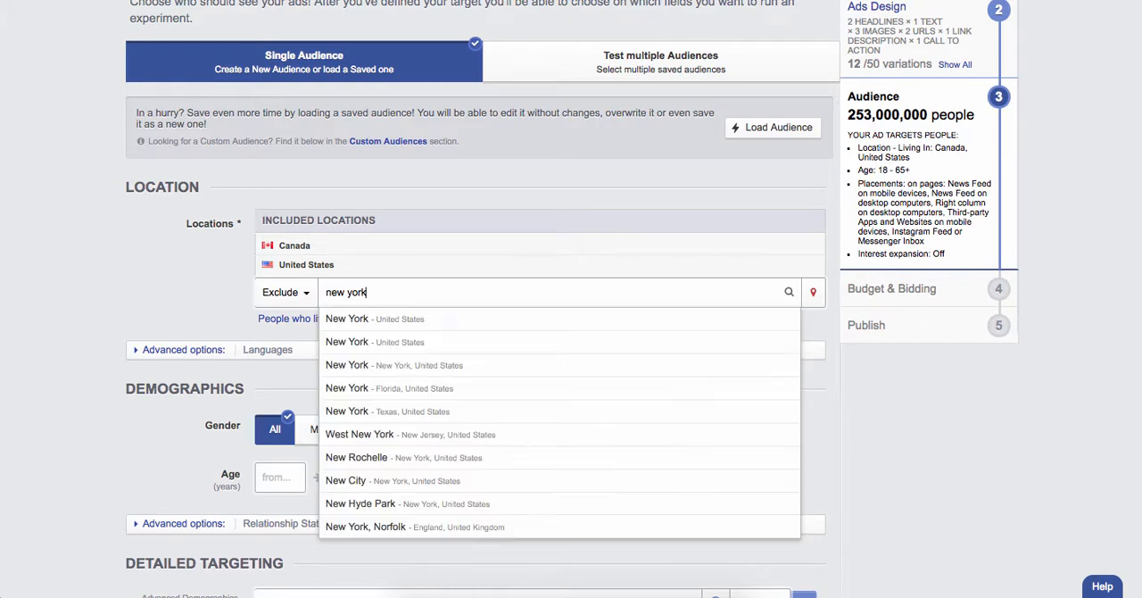
click(362, 319)
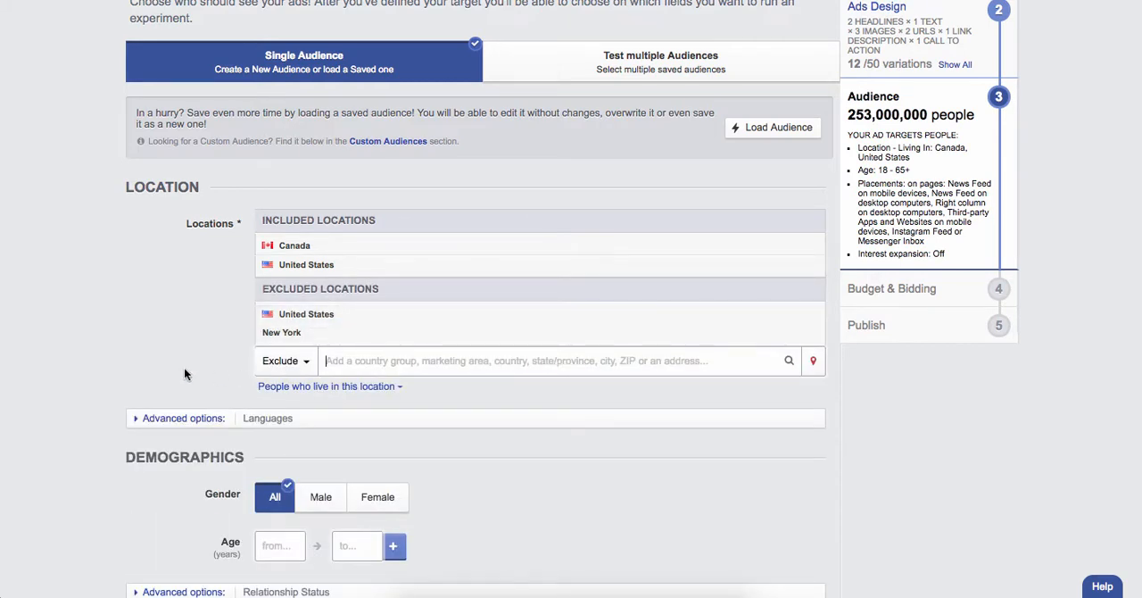
click(385, 389)
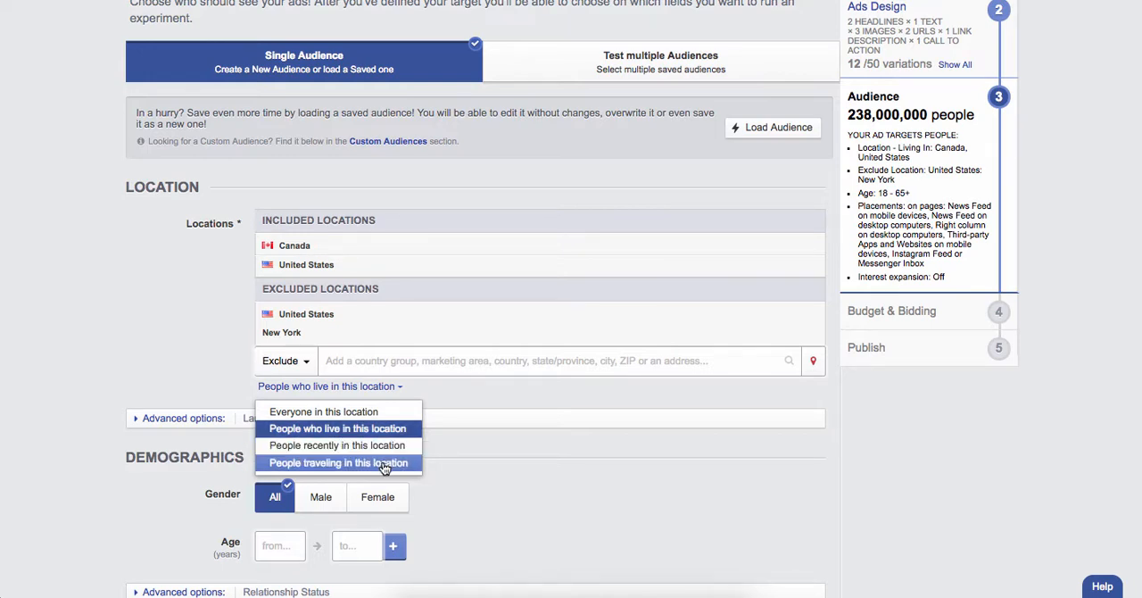
click(538, 451)
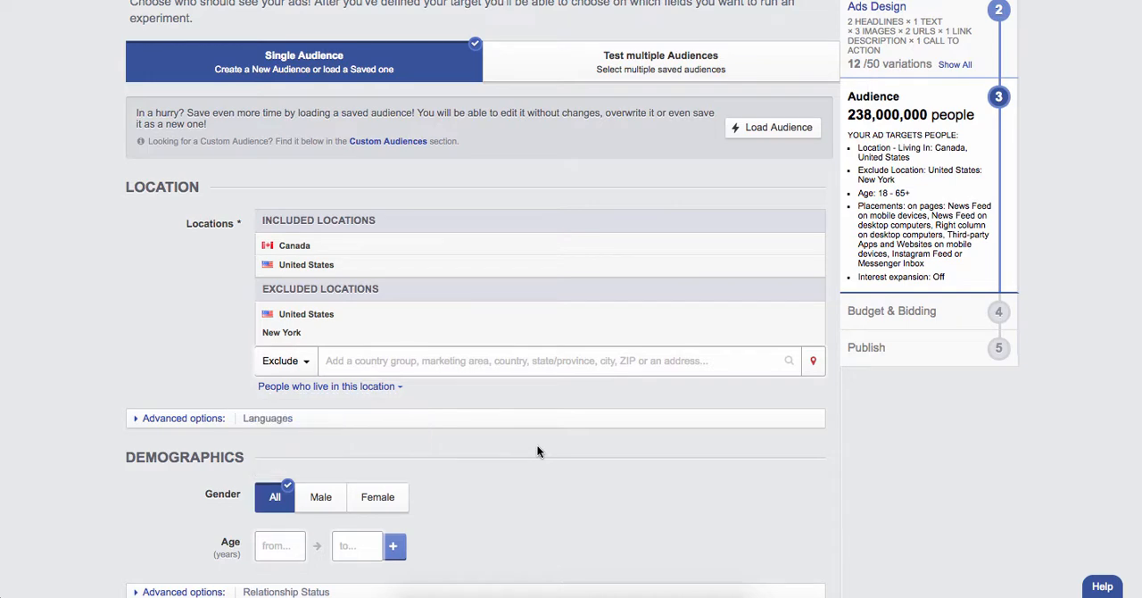
Add an age range of 18 to 25 years to the audience demographics
scroll(538, 451, down, 5)
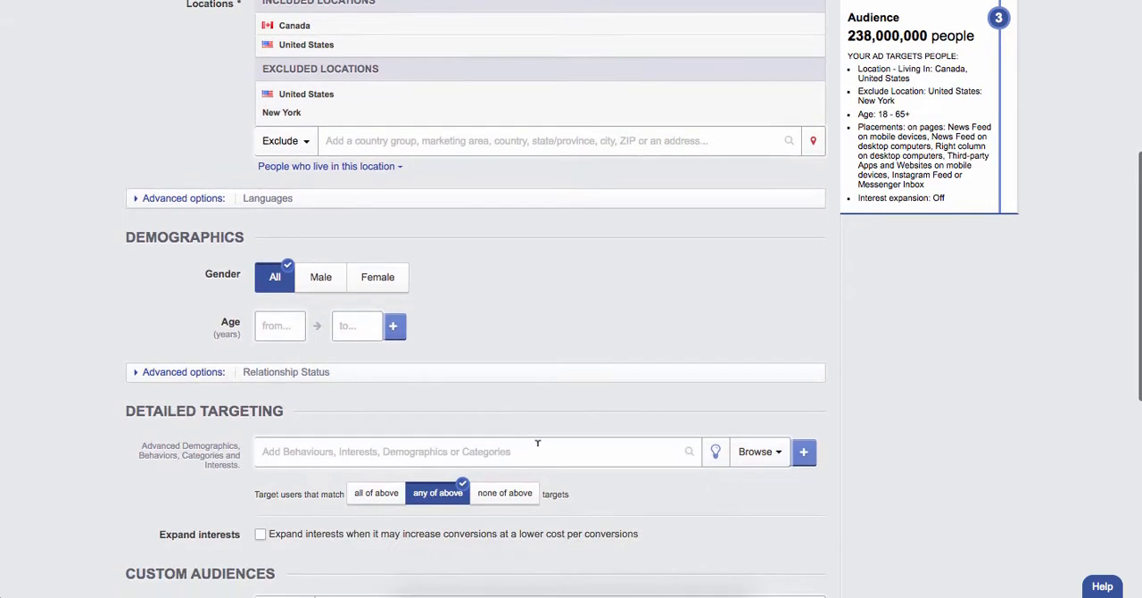
scroll(529, 366, down, 2)
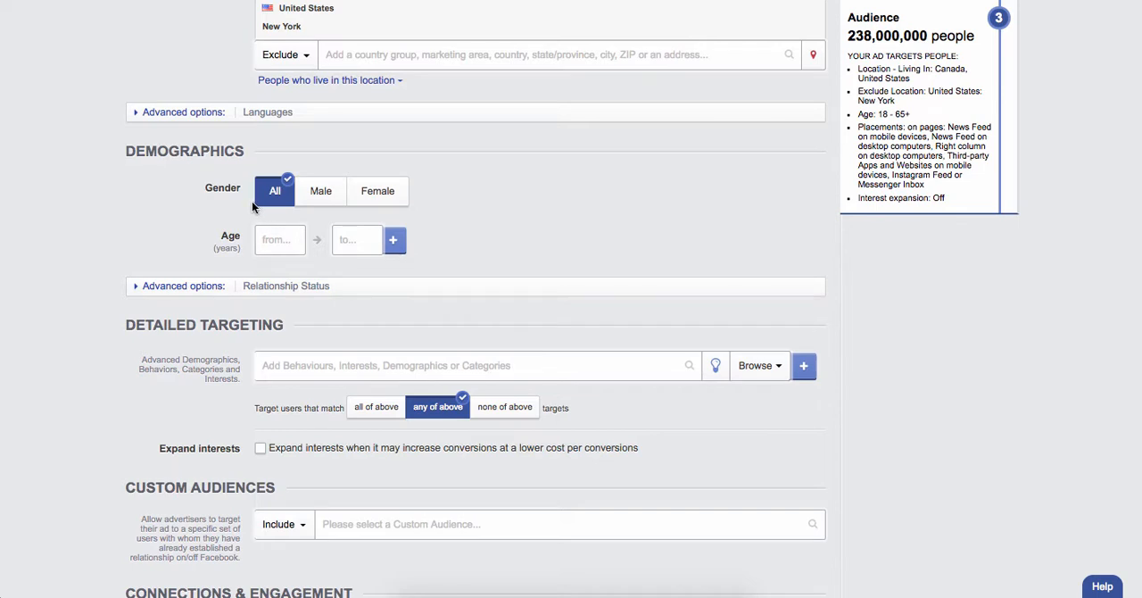
click(273, 238)
text(18)
key(Tab)
text(25)
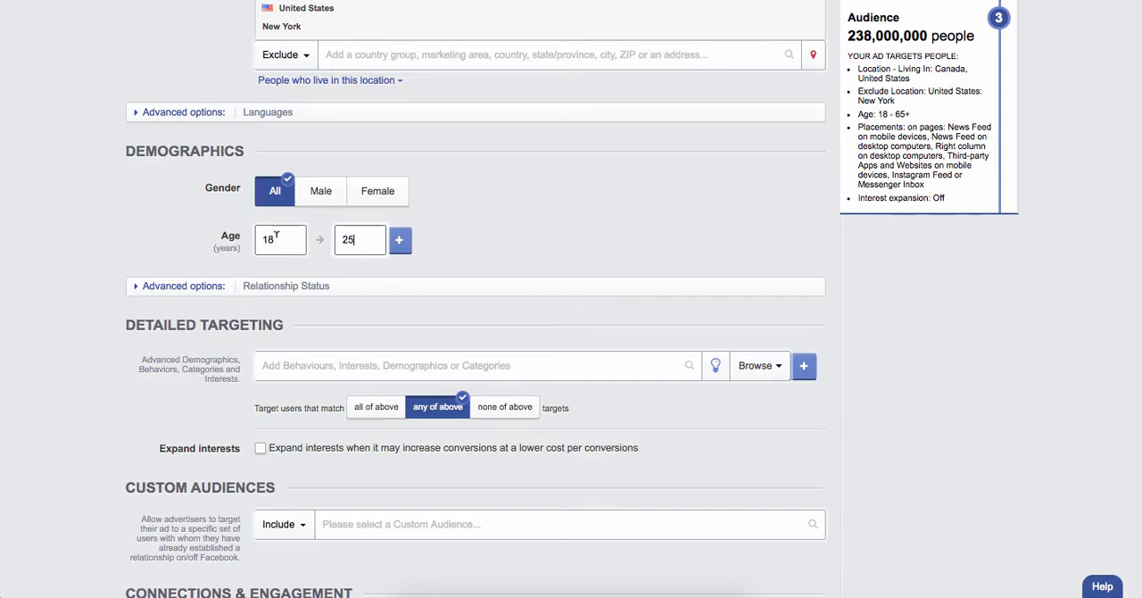
key(Tab)
key(Return)
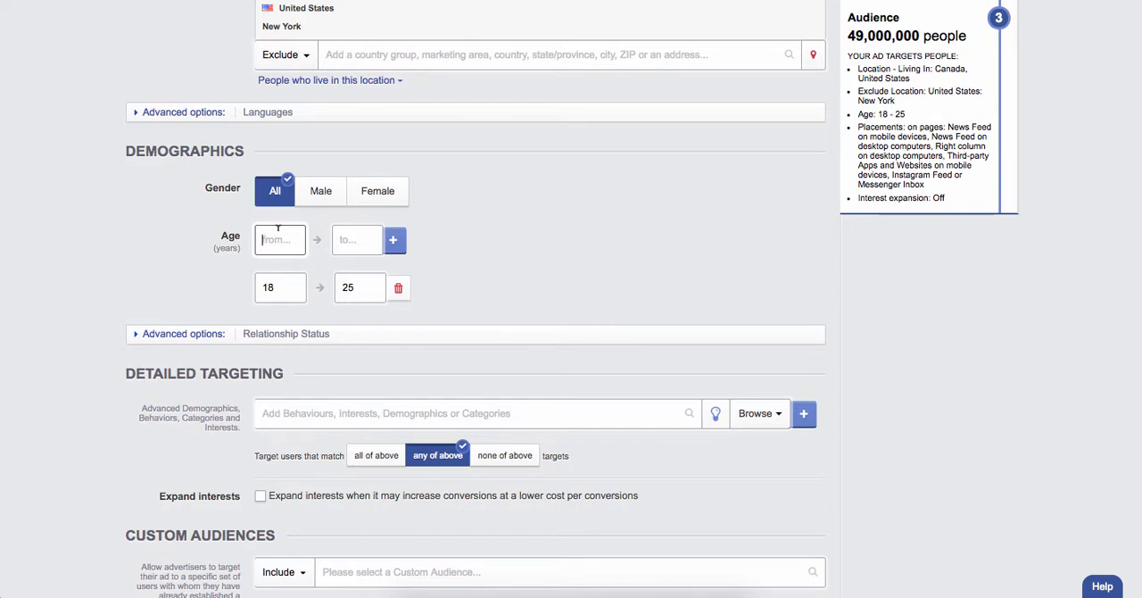
Enter a second age range of 45 to 50 years
text(45)
key(Tab)
text(50)
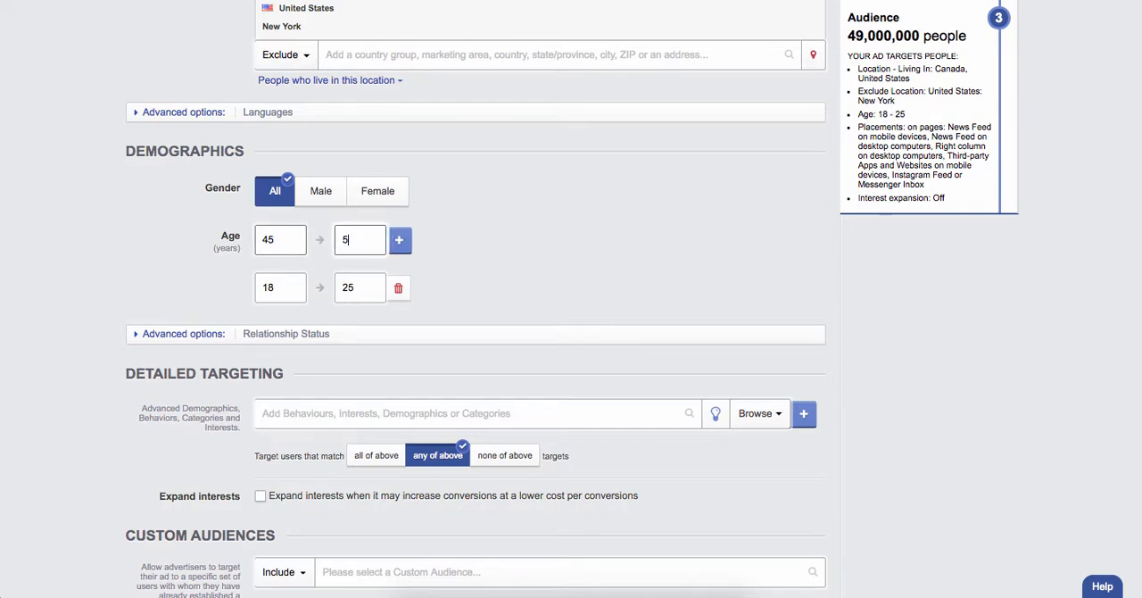
click(516, 274)
Search detailed targeting for "social media" and include the Social media marketing interest
scroll(515, 275, down, 1)
scroll(515, 282, down, 2)
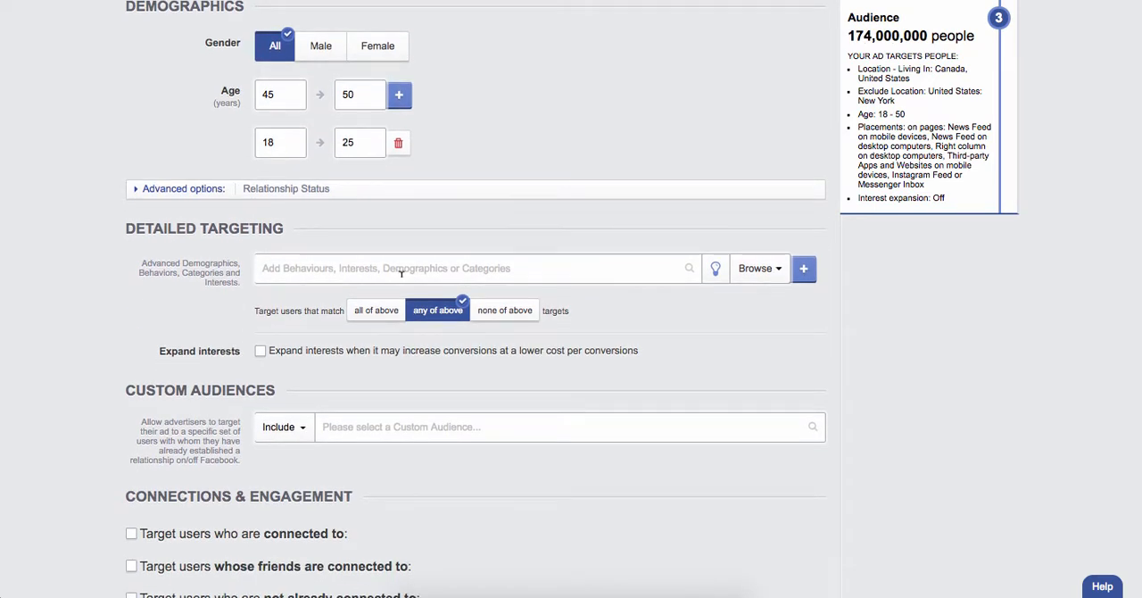
click(401, 272)
text(social me)
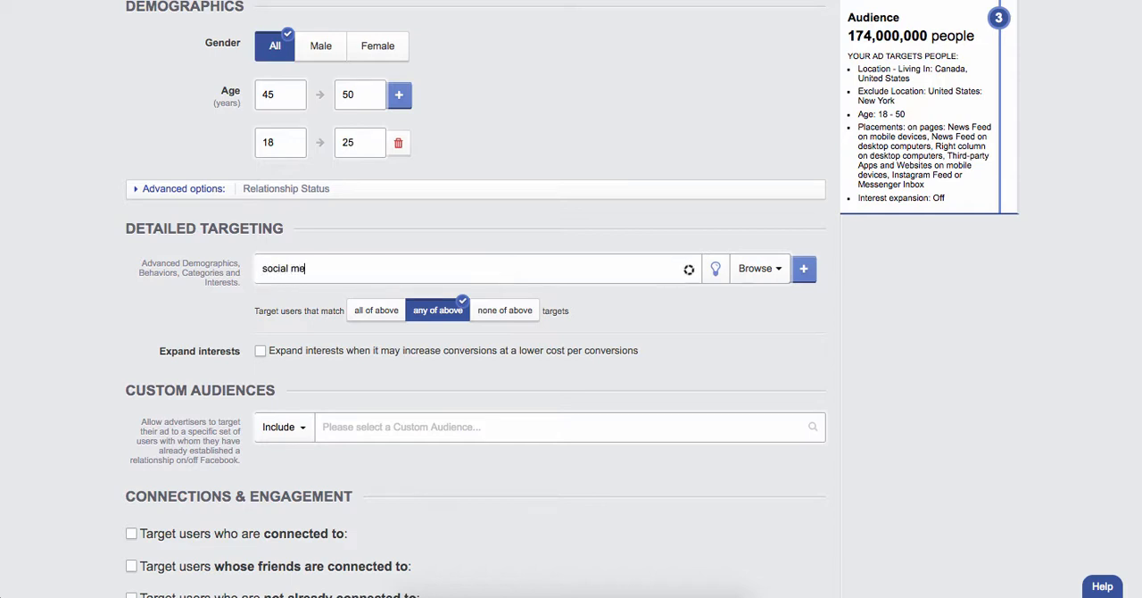
text(dia)
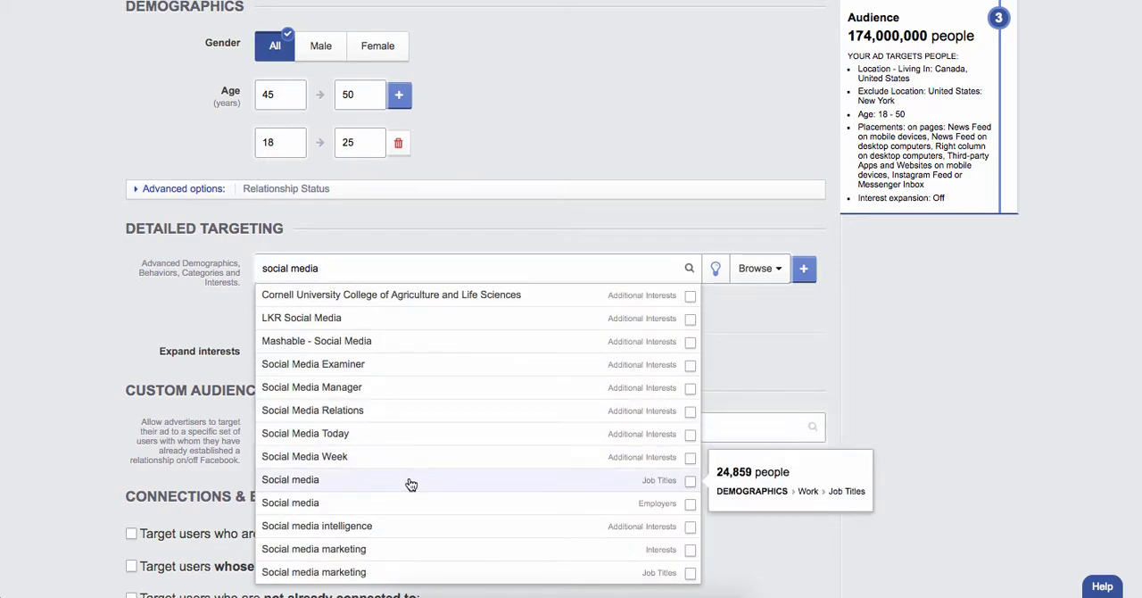
click(404, 549)
click(901, 317)
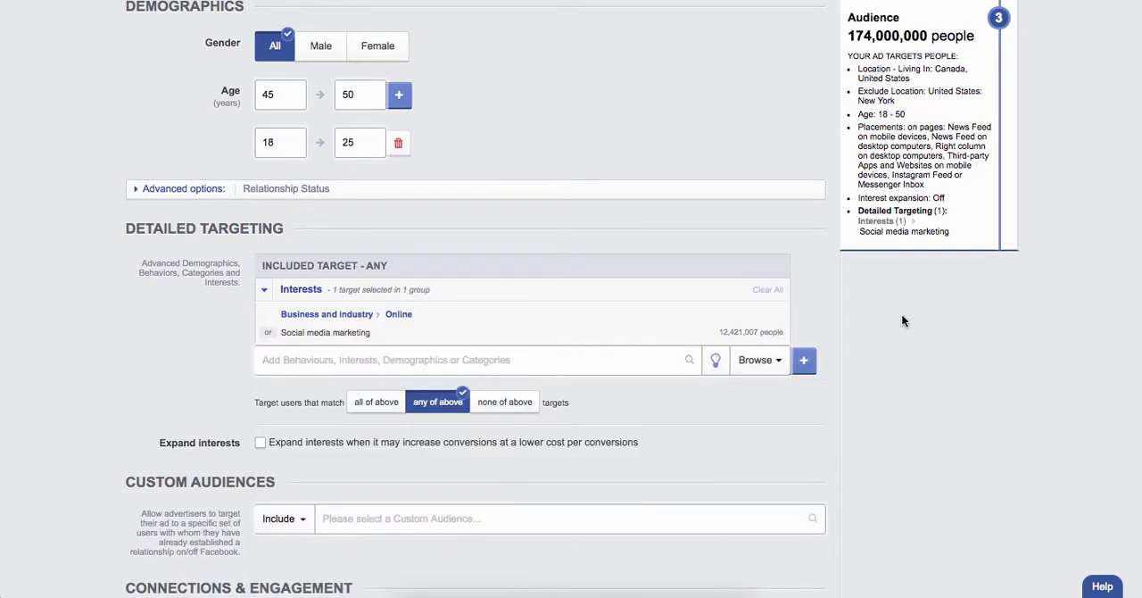
Add a second detailed targeting group with the Dairy Farmers interest and make it match none of its targets
click(803, 361)
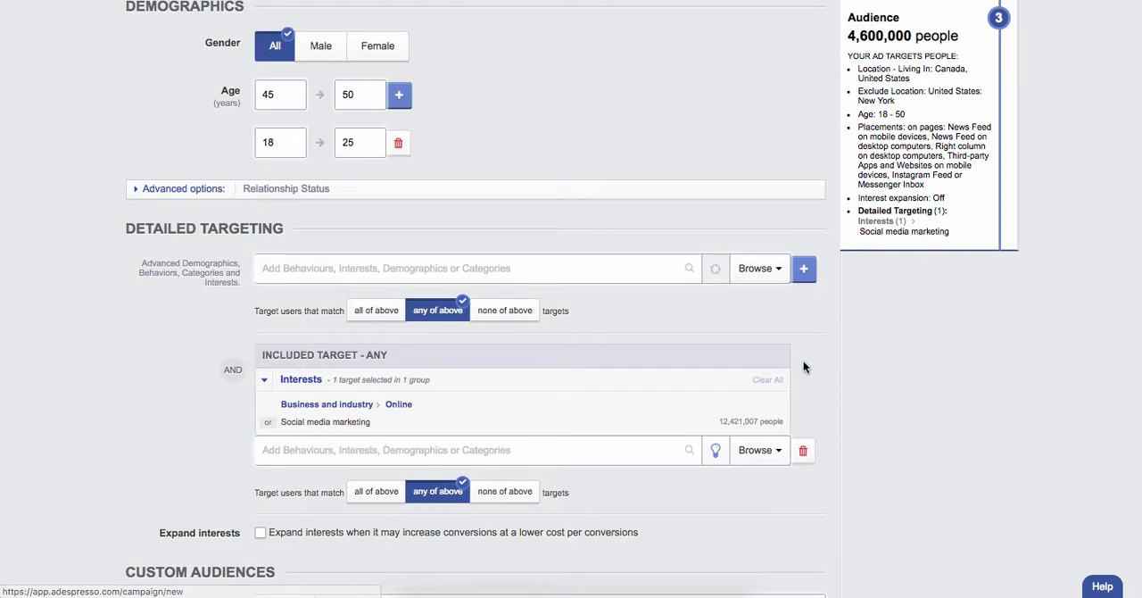
click(564, 268)
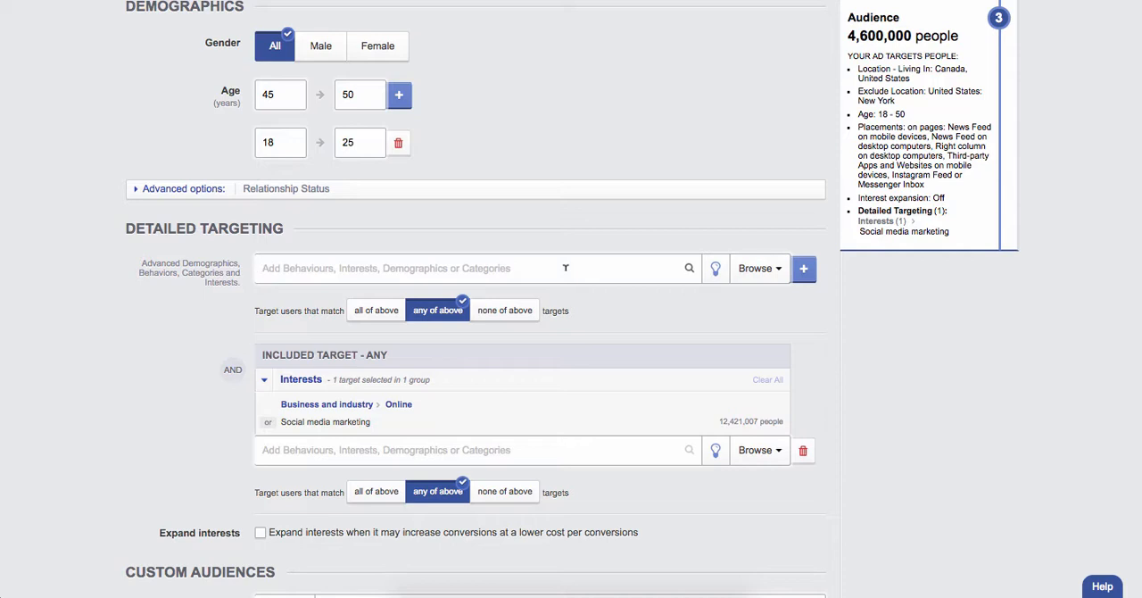
text(farmers)
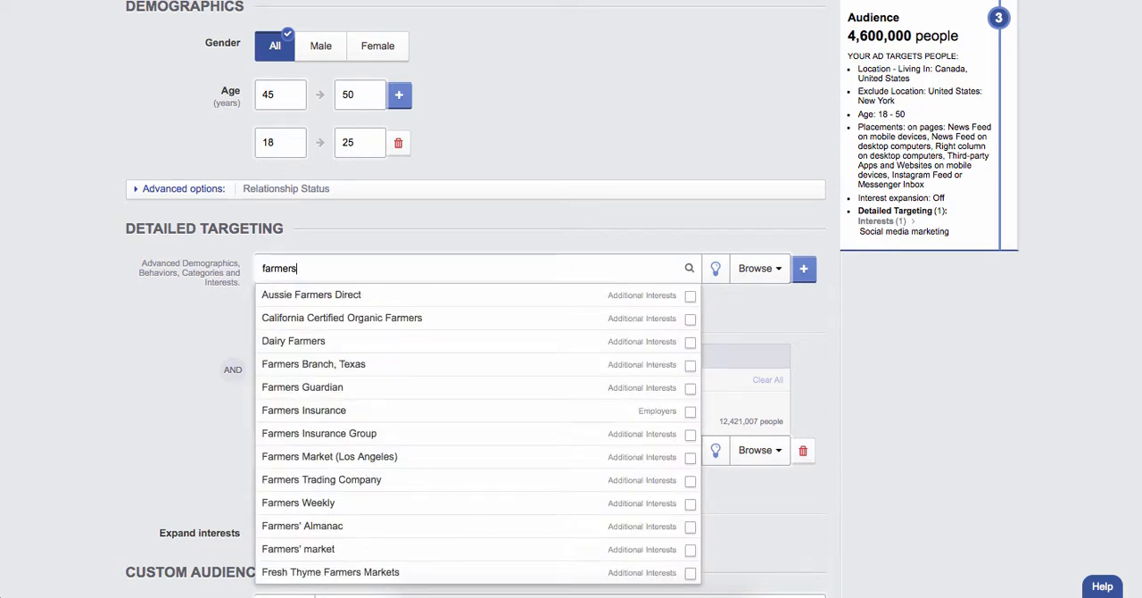
click(523, 339)
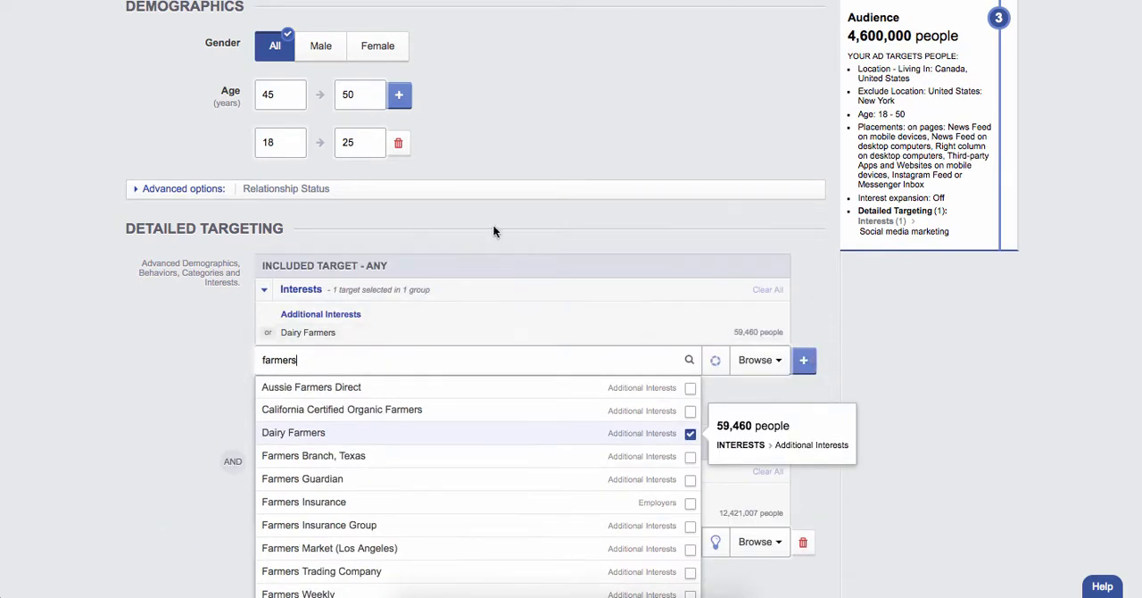
click(492, 222)
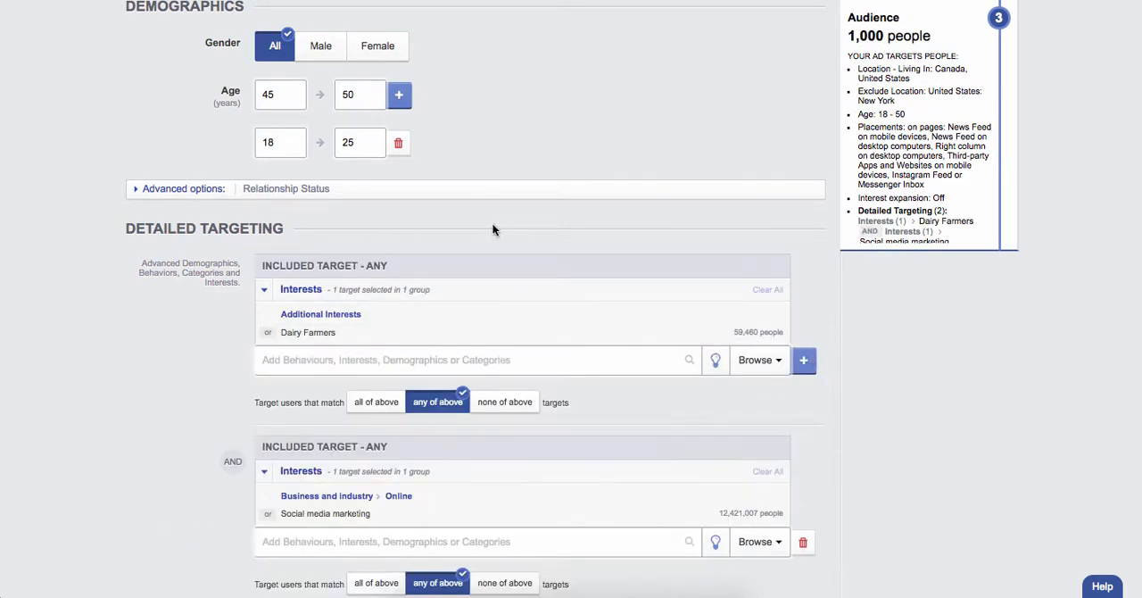
click(518, 402)
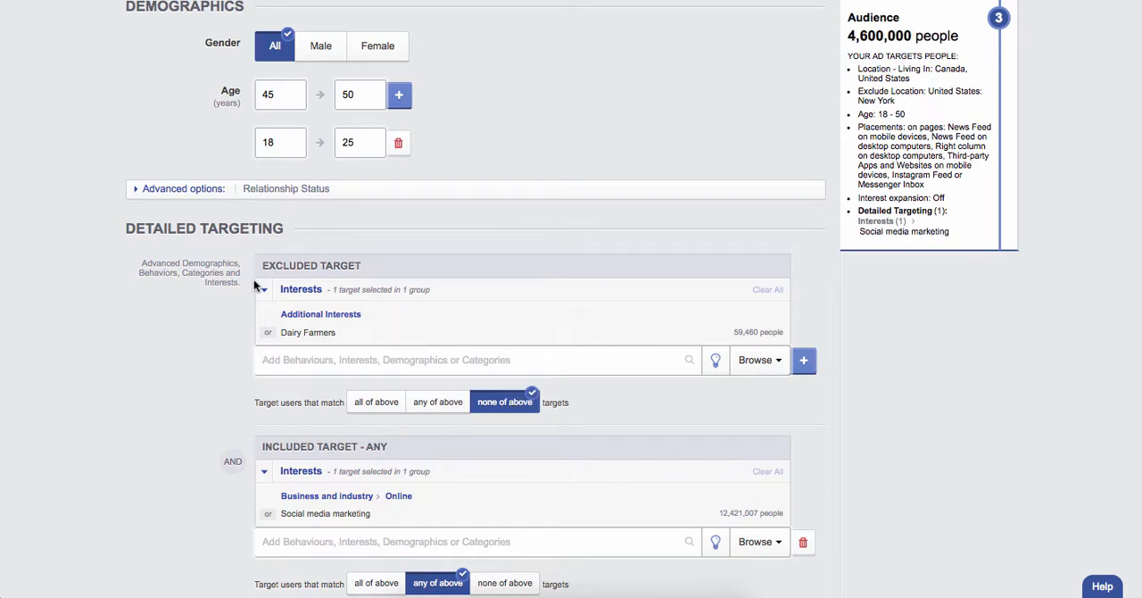
Examine the available custom audiences and the include and exclude choices for them, without selecting any
scroll(228, 452, down, 3)
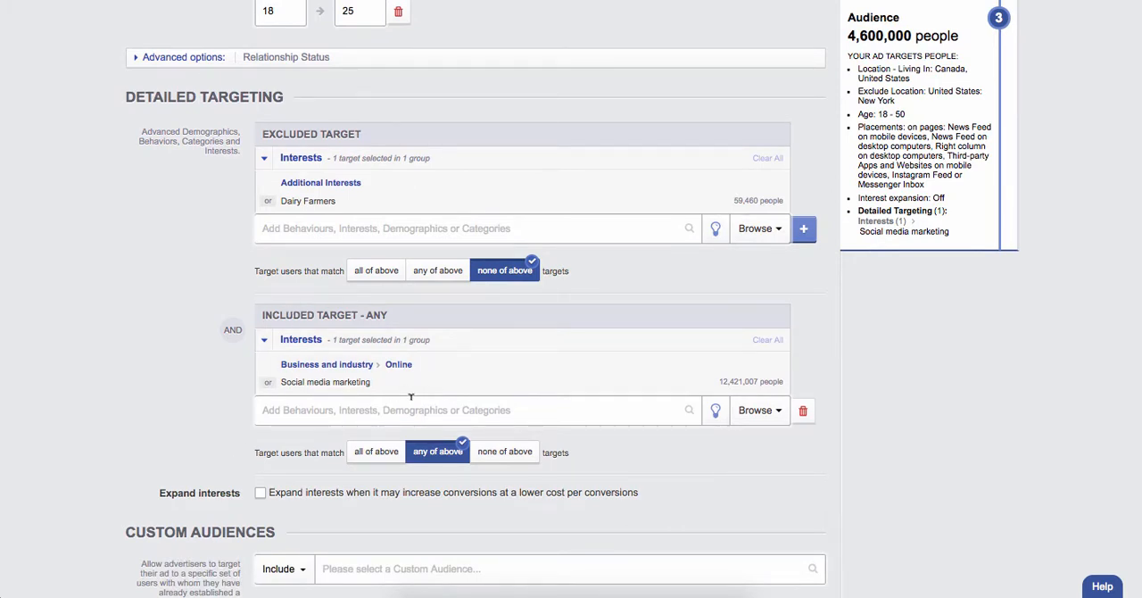
scroll(411, 396, down, 1)
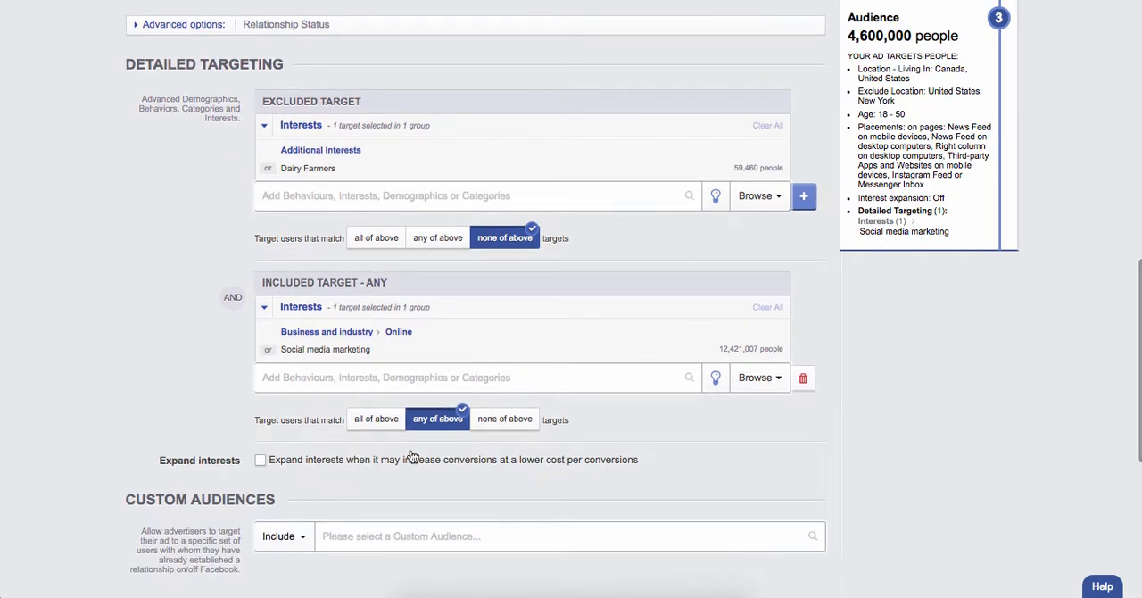
scroll(409, 461, down, 1)
scroll(409, 464, down, 3)
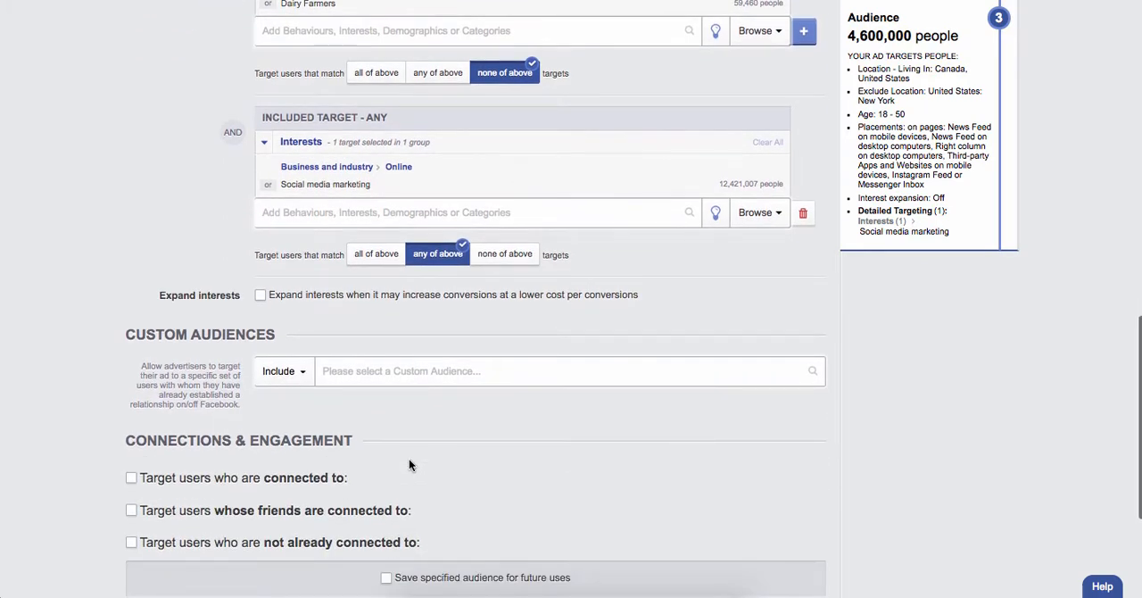
click(351, 366)
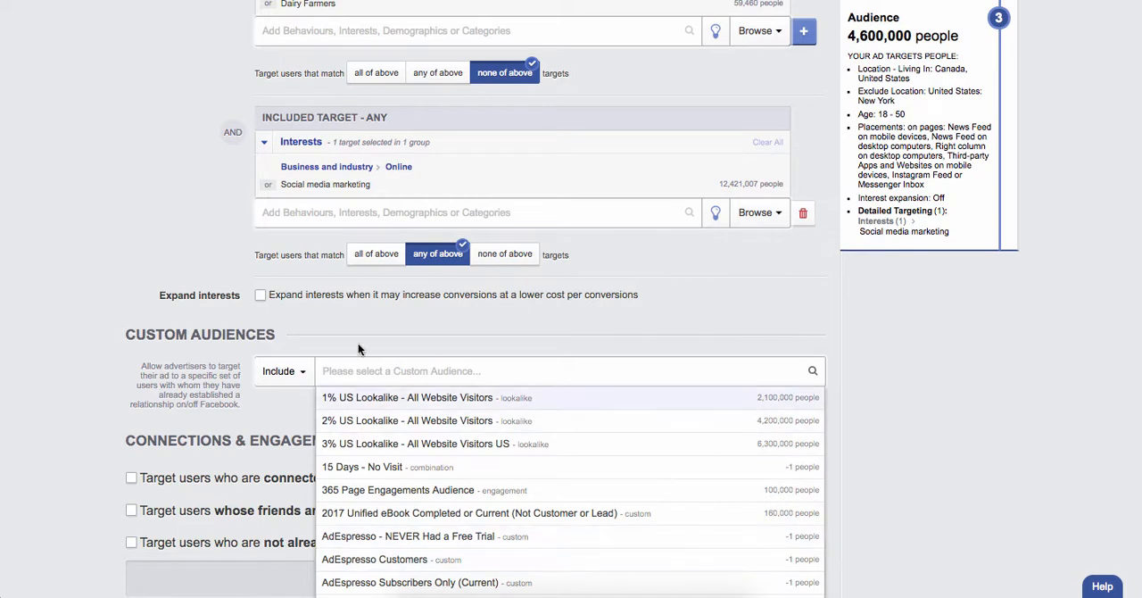
click(357, 344)
click(285, 371)
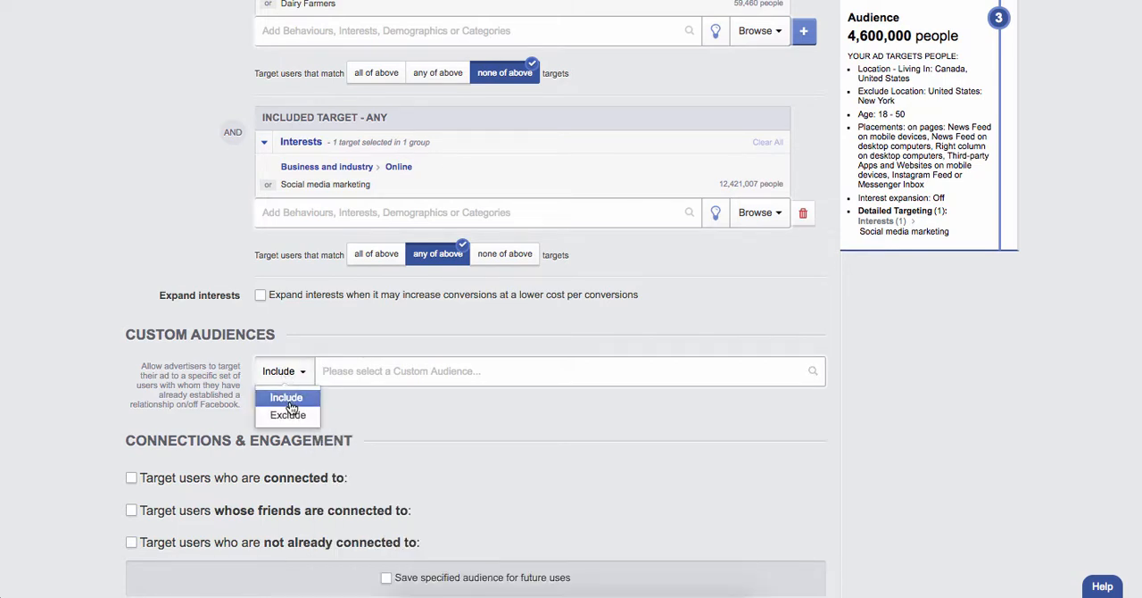
click(374, 399)
Examine the pages and apps offered for connected, friends-of-connected and not-already-connected users, leaving all three connection options off
scroll(374, 399, down, 2)
scroll(374, 405, down, 2)
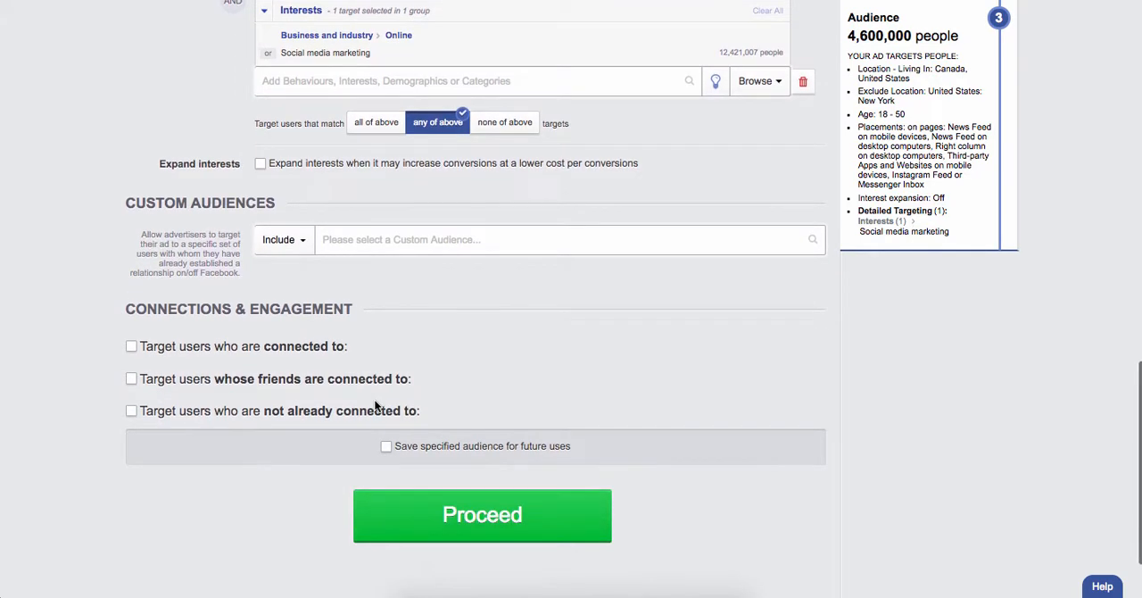
scroll(204, 470, down, 2)
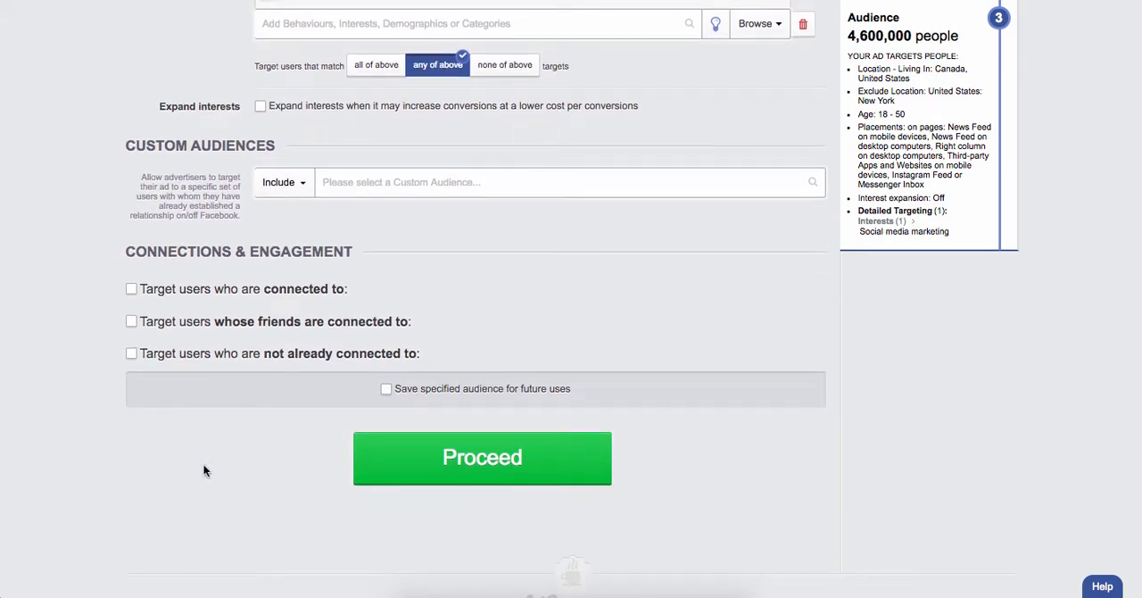
click(247, 297)
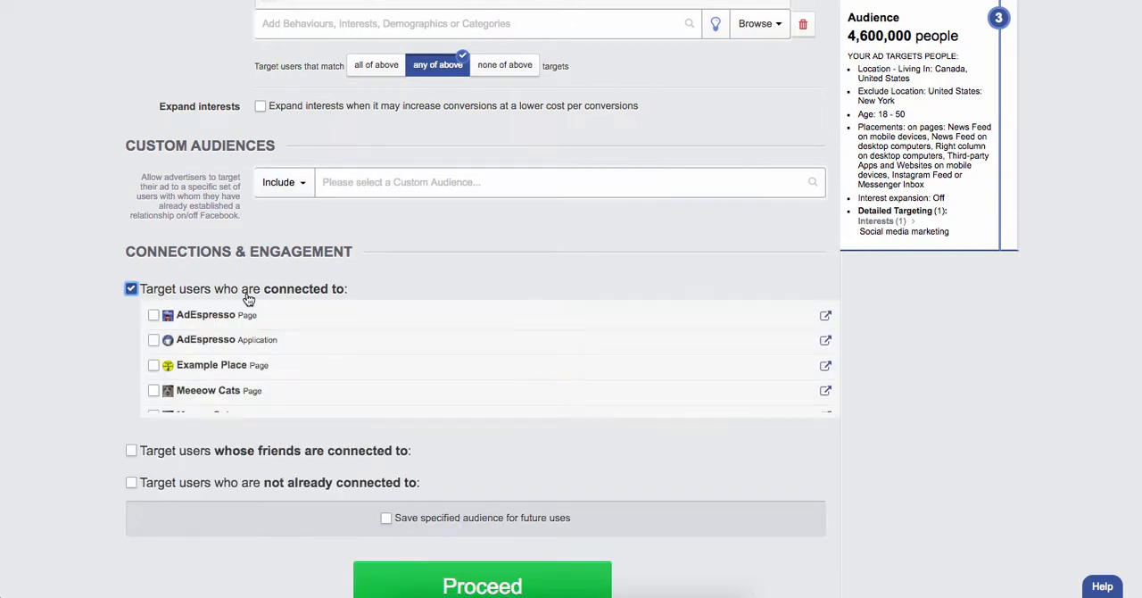
click(247, 297)
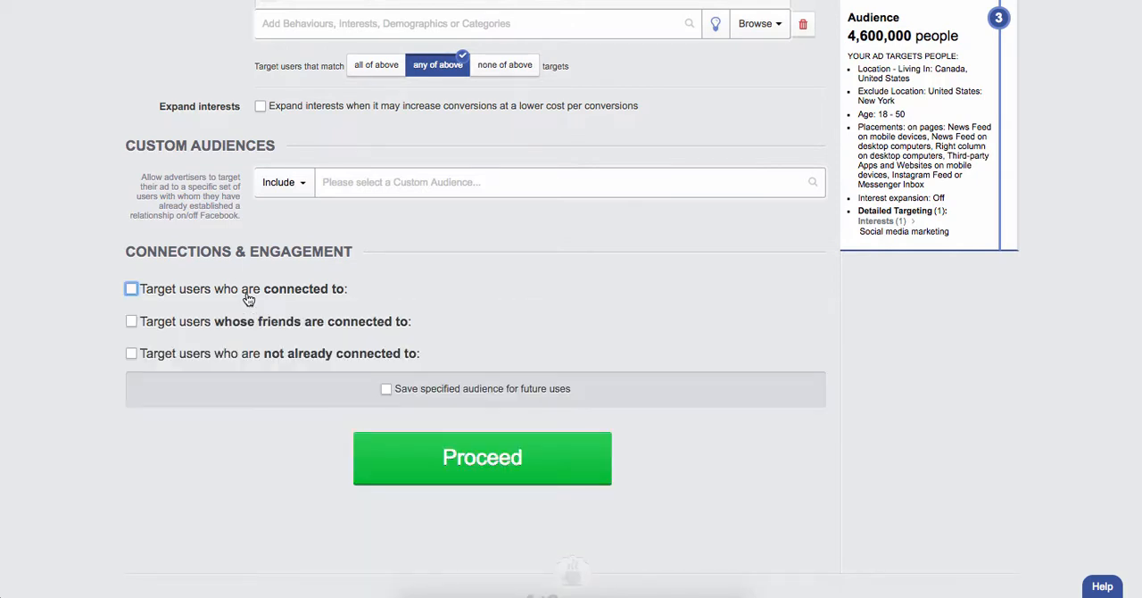
click(258, 325)
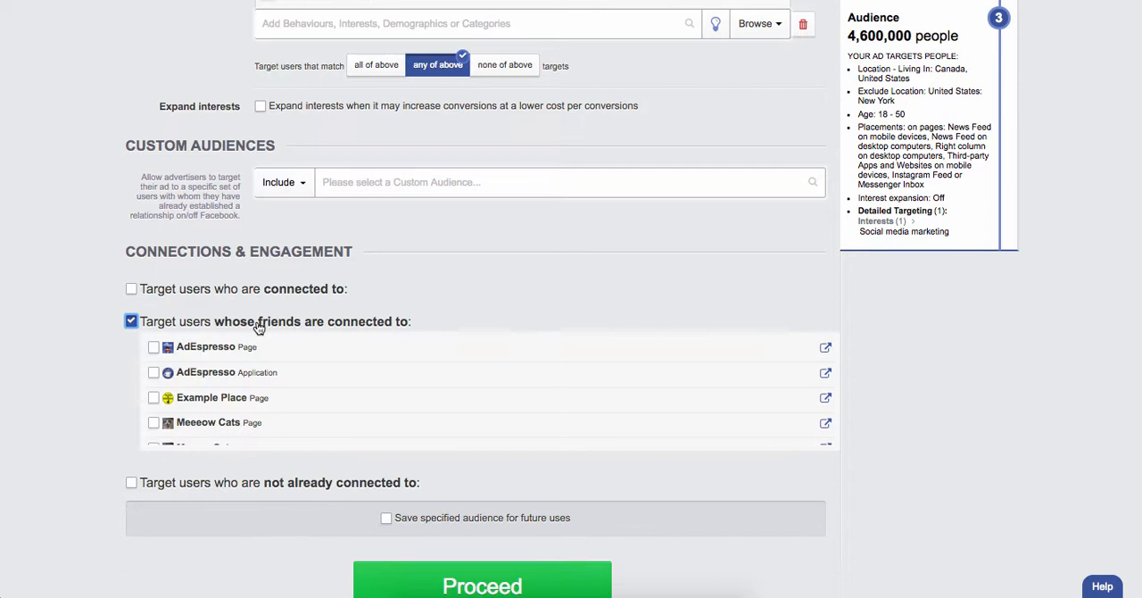
click(190, 326)
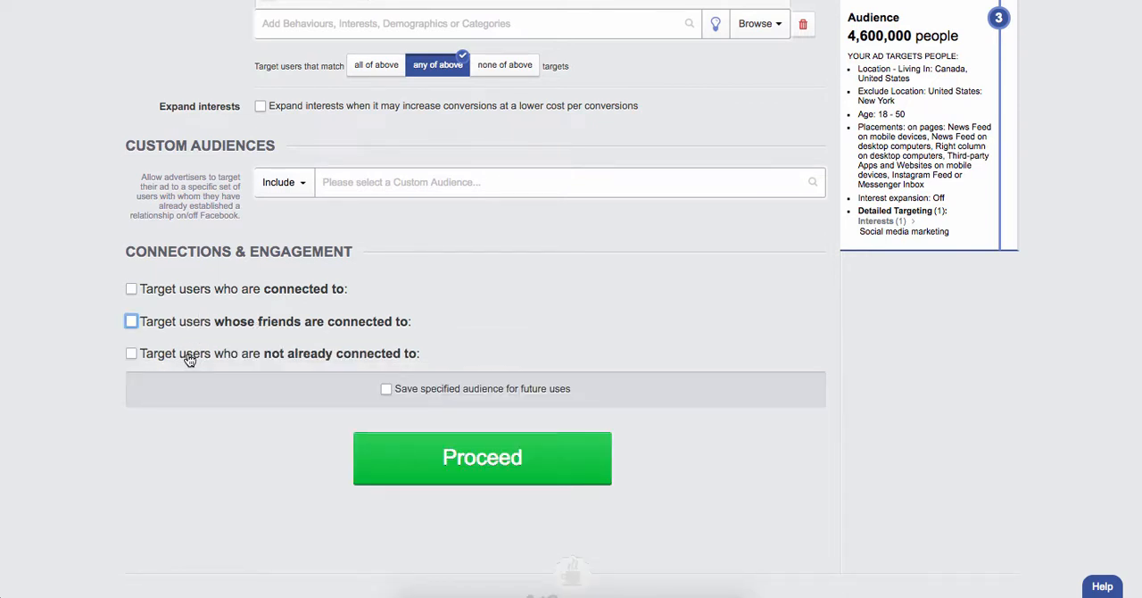
click(189, 357)
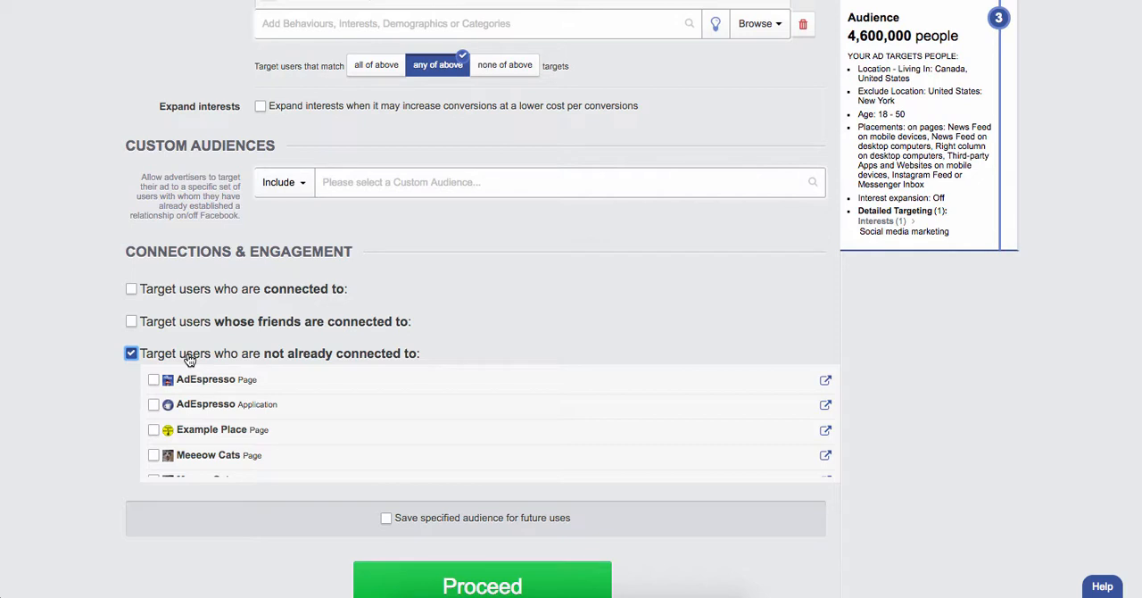
click(189, 357)
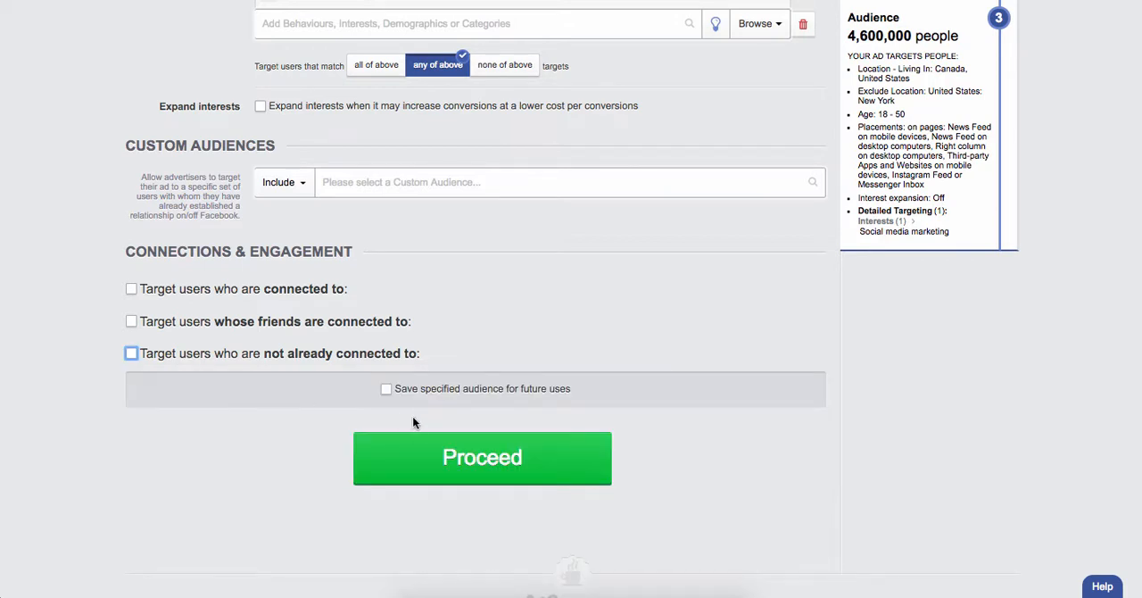
Examine the name and destination folder settings for saving the specified audience for future uses, leaving the save option off
click(386, 389)
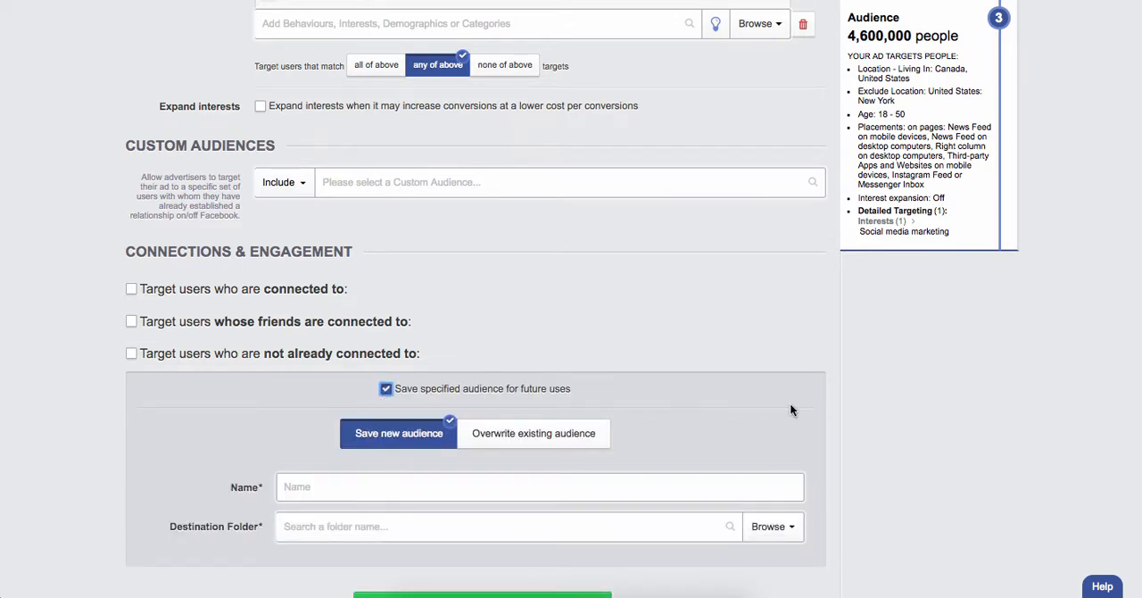
scroll(790, 402, down, 1)
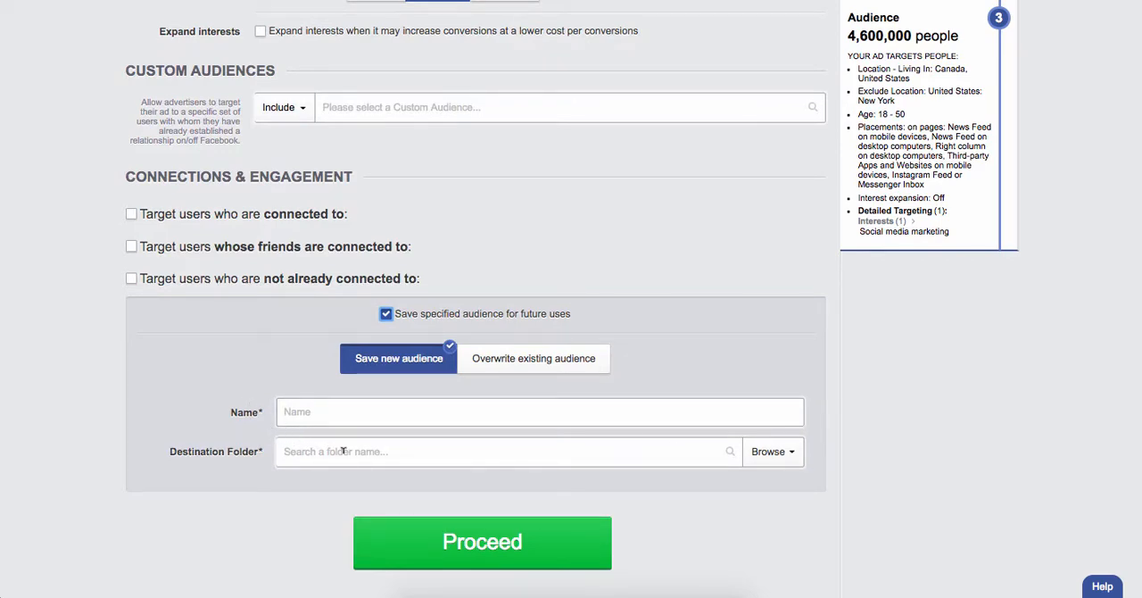
scroll(553, 221, up, 10)
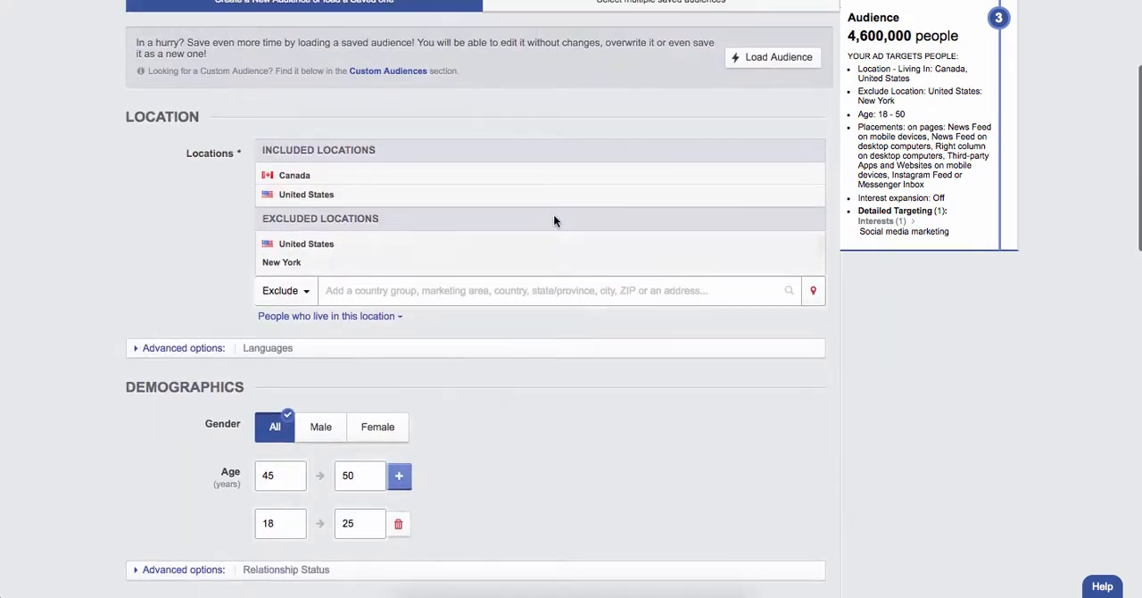
scroll(553, 220, up, 2)
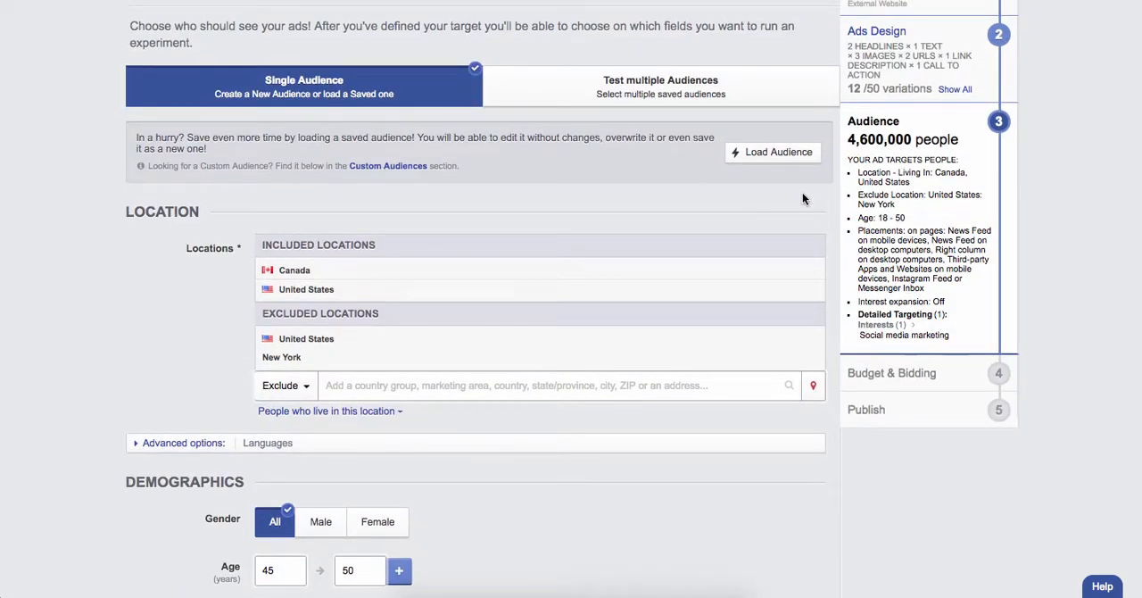
scroll(793, 200, down, 15)
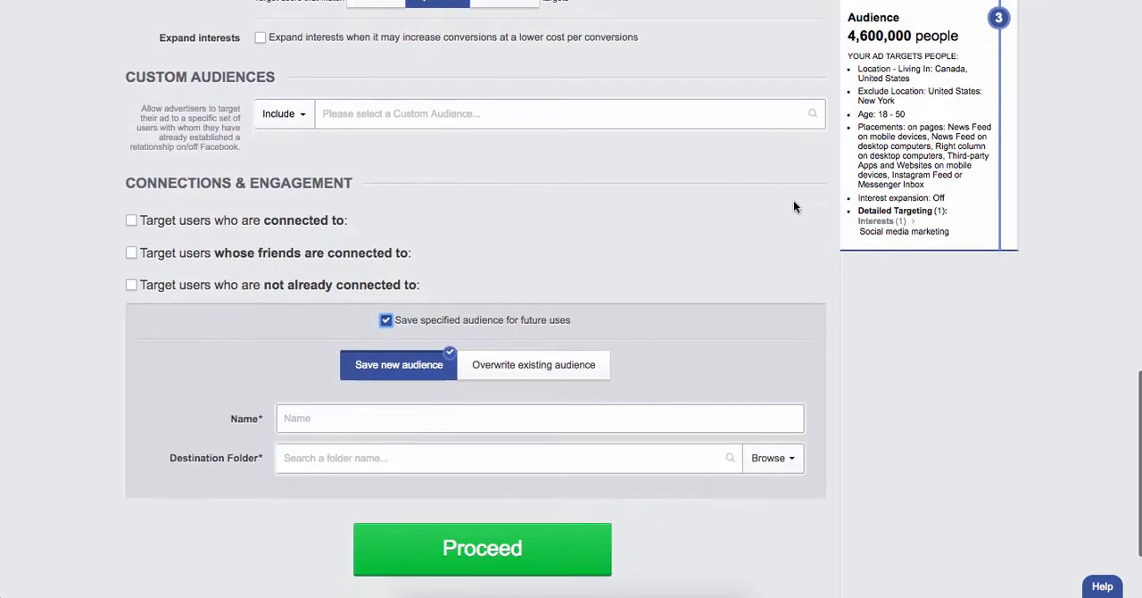
click(443, 322)
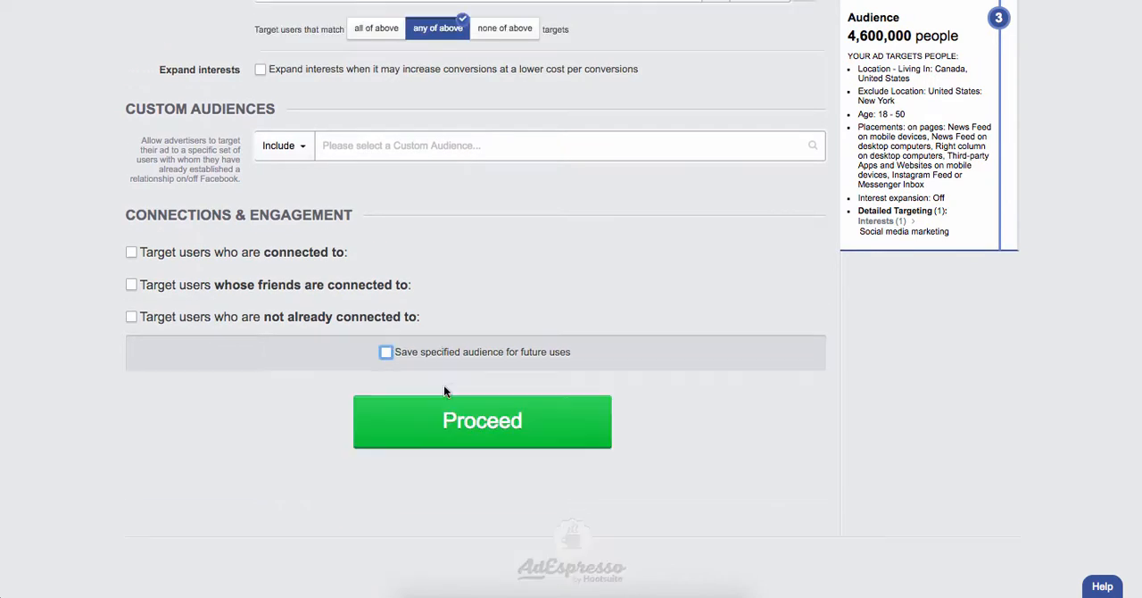
Proceed from the audience definition to the split test options and choose Locations and Gender as targeting options to test
click(433, 432)
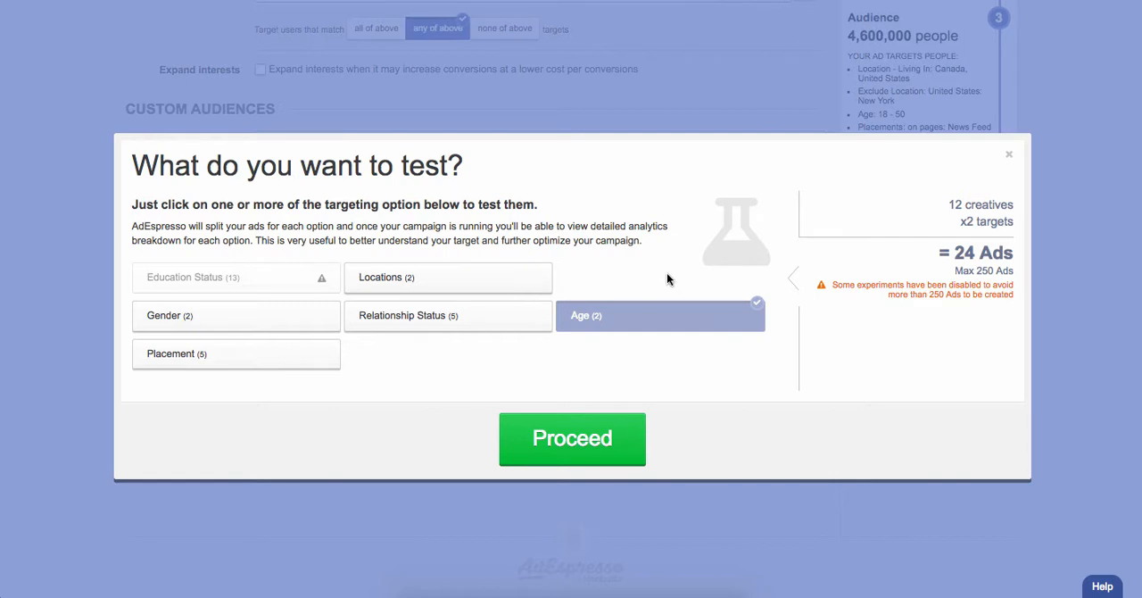
click(497, 285)
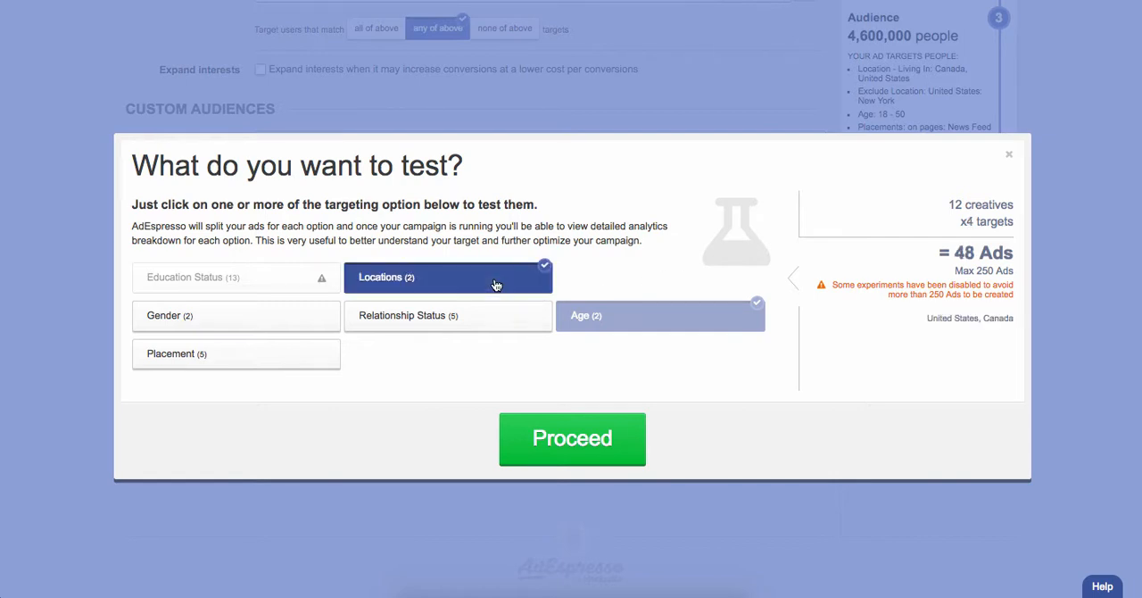
click(267, 322)
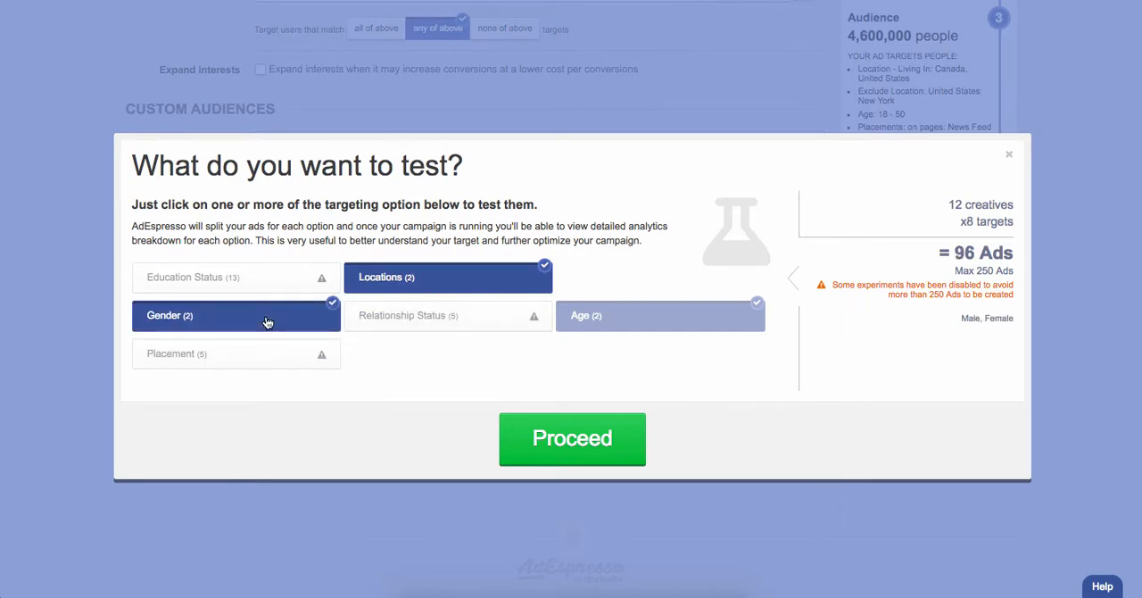